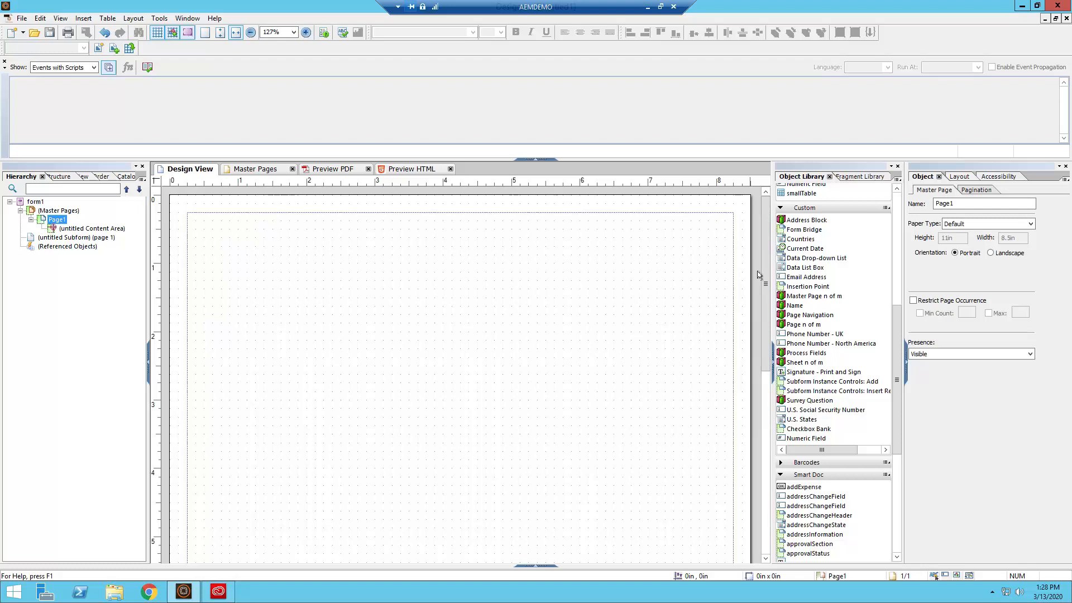
- Look through the object library and the blank page, preview the empty form as a PDF, and return to the design view
{"action": "left_click_drag", "start_coordinate": [897, 329], "coordinate": [895, 487]}
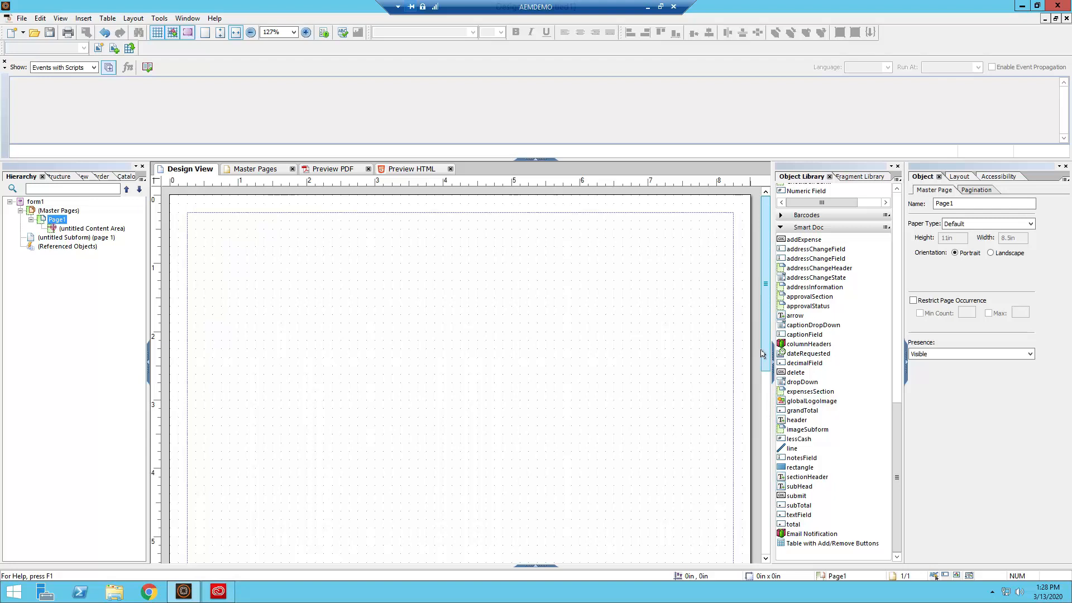
{"action": "scroll", "coordinate": [763, 436], "scroll_direction": "down", "scroll_amount": 5}
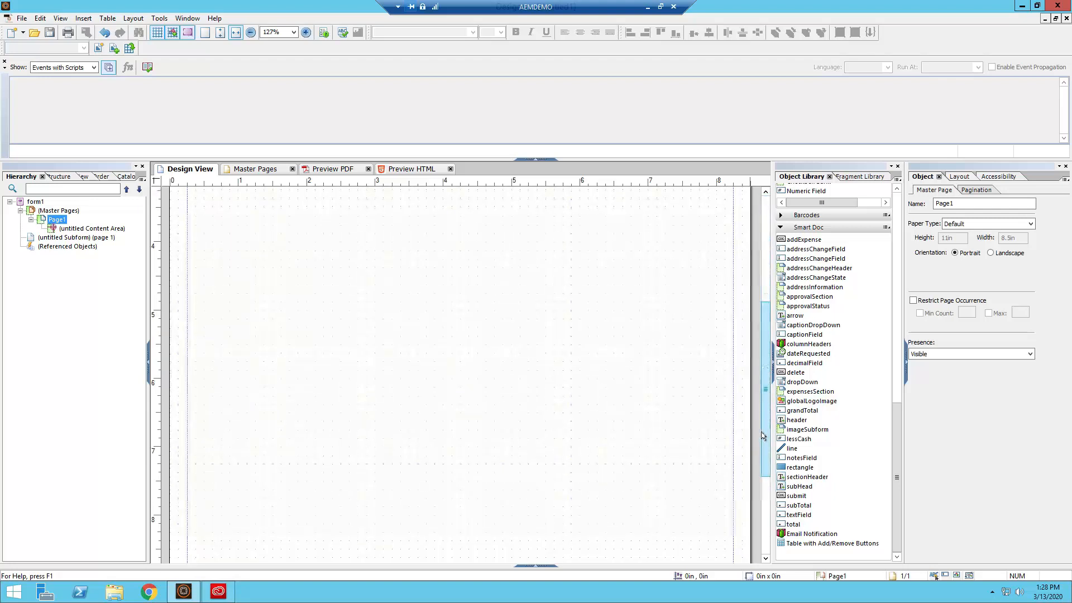
{"action": "scroll", "coordinate": [763, 436], "scroll_direction": "up", "scroll_amount": 5}
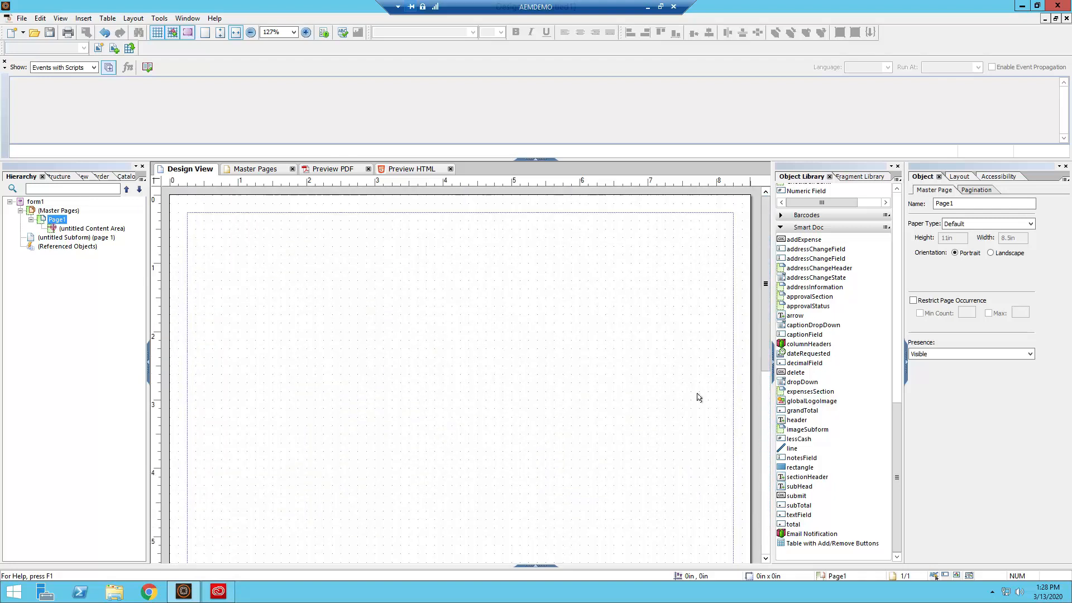
{"action": "left_click", "coordinate": [337, 169]}
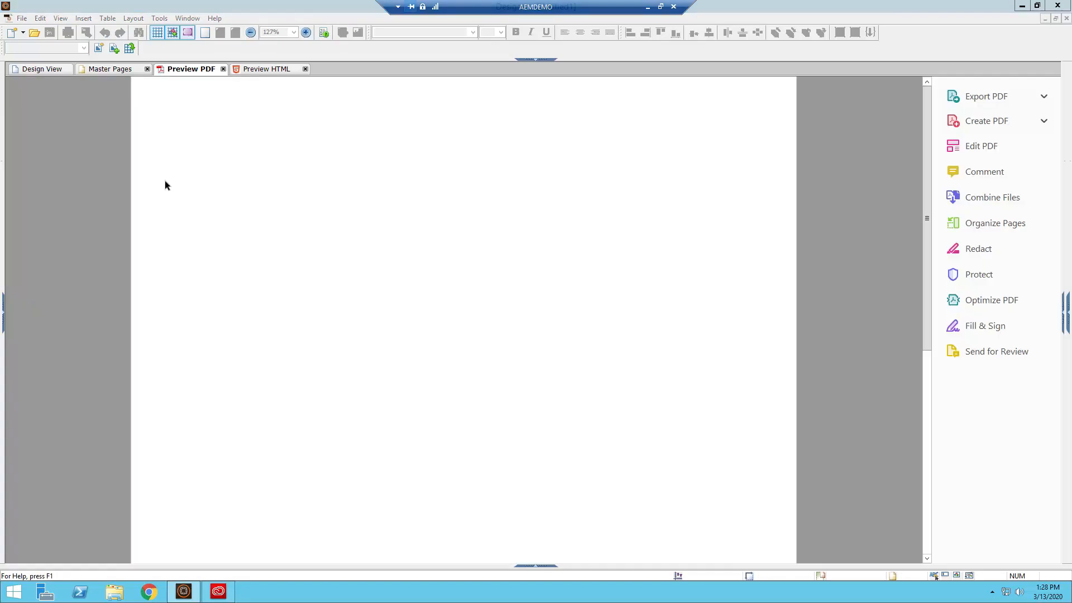
{"action": "left_click_drag", "start_coordinate": [928, 299], "coordinate": [911, 489]}
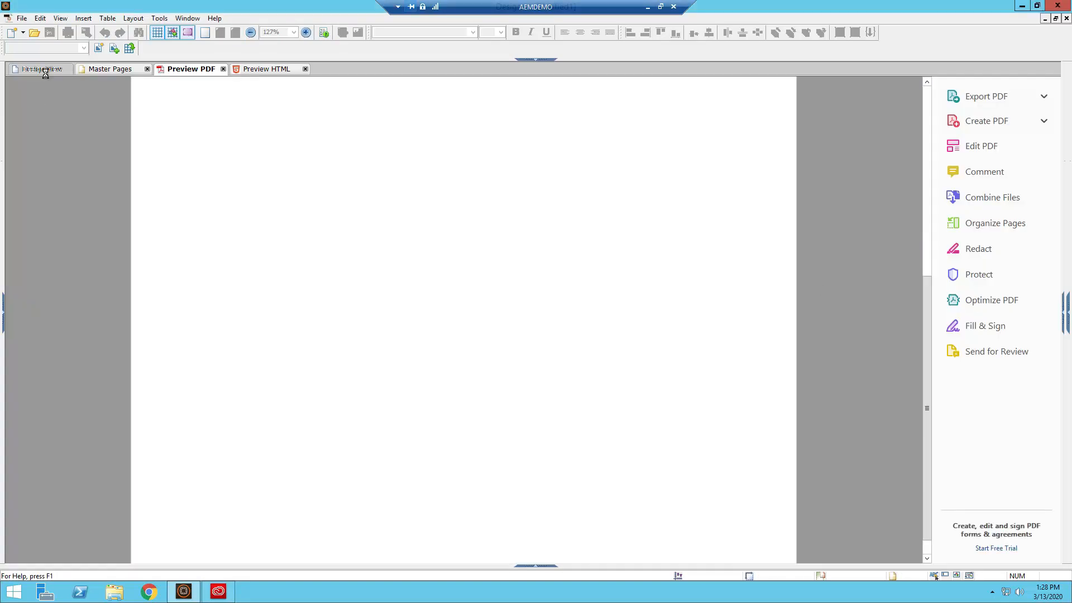
{"action": "left_click", "coordinate": [44, 70]}
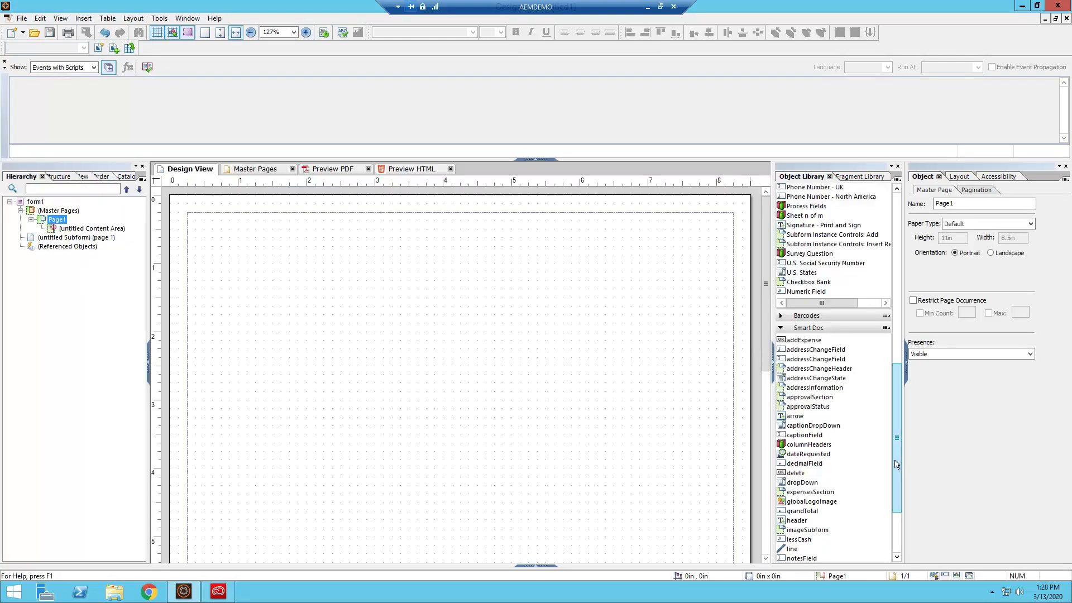
- Place the Smart Doc library object Table with Add/Remove Buttons near the top of the page
{"action": "left_click_drag", "start_coordinate": [897, 461], "coordinate": [897, 500]}
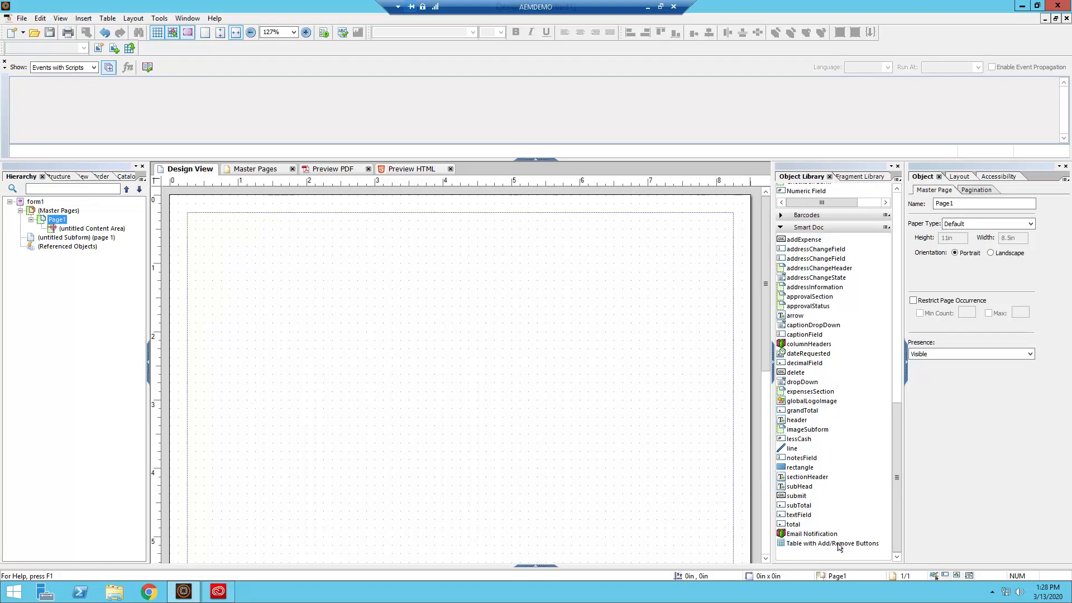
{"action": "left_click_drag", "start_coordinate": [840, 547], "coordinate": [450, 271]}
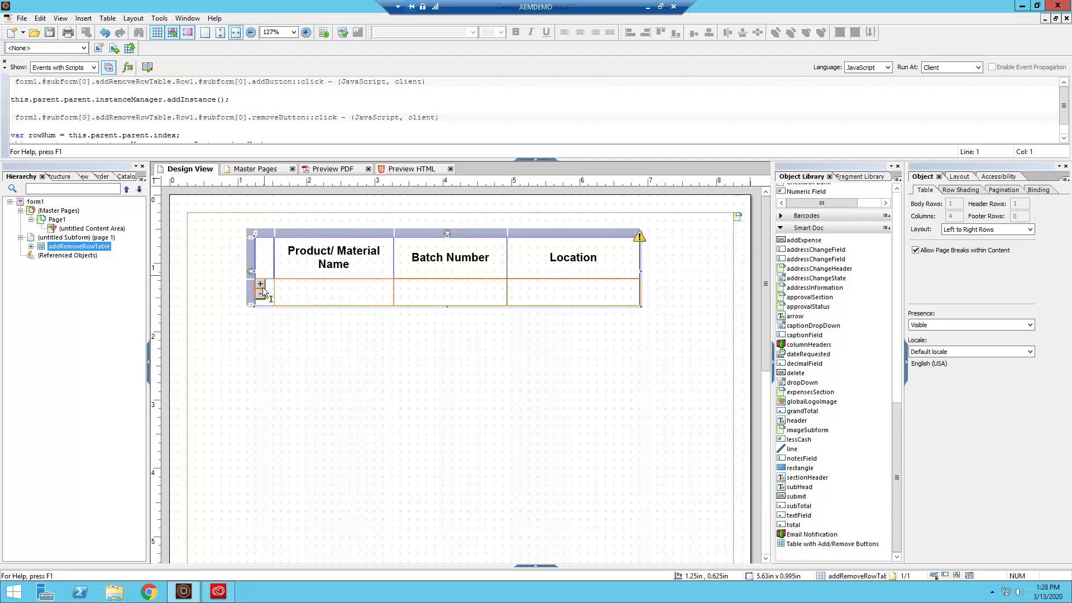
- Test adding and removing table rows and the cell entry in the PDF preview, and return to the design view
{"action": "left_click", "coordinate": [329, 169]}
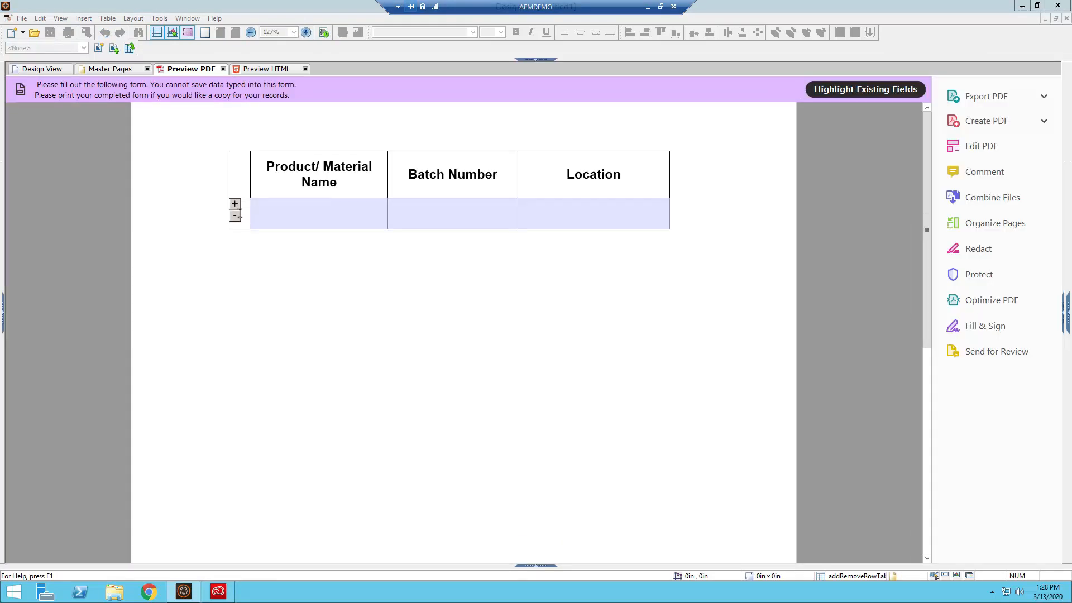
{"action": "left_click", "coordinate": [234, 203]}
{"action": "left_click", "coordinate": [234, 234]}
{"action": "left_click", "coordinate": [234, 278]}
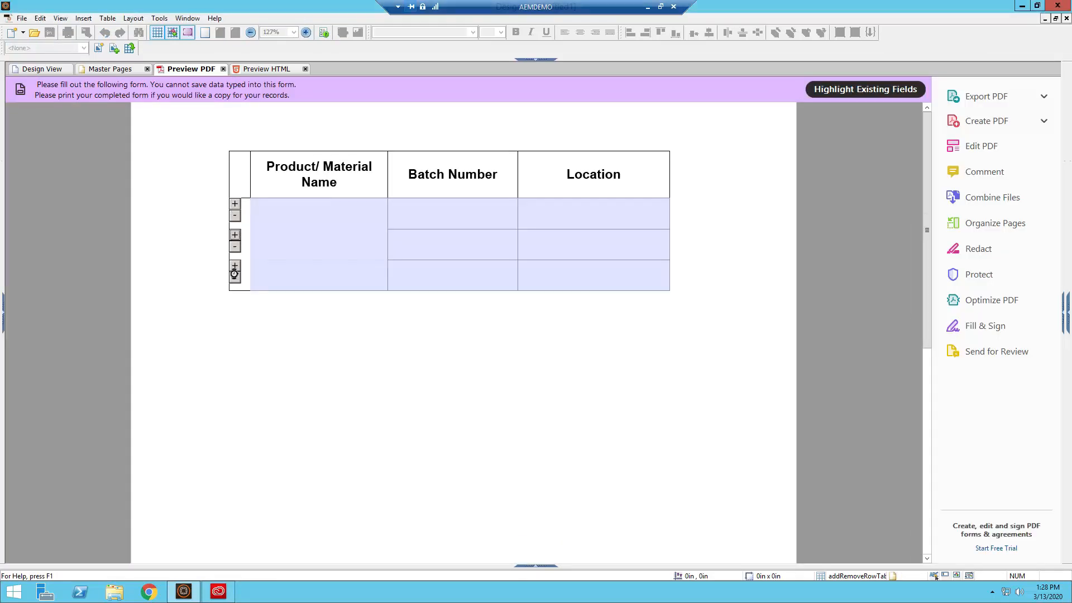
{"action": "left_click", "coordinate": [234, 246]}
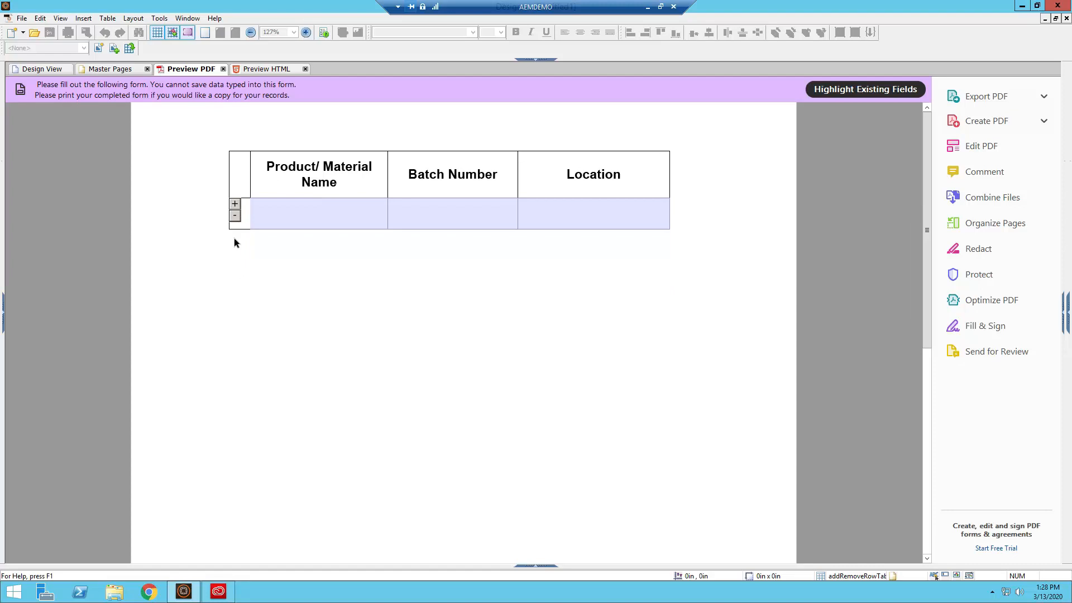
{"action": "left_click", "coordinate": [235, 205]}
{"action": "left_click", "coordinate": [235, 206]}
{"action": "left_click", "coordinate": [235, 206]}
{"action": "left_click", "coordinate": [345, 275]}
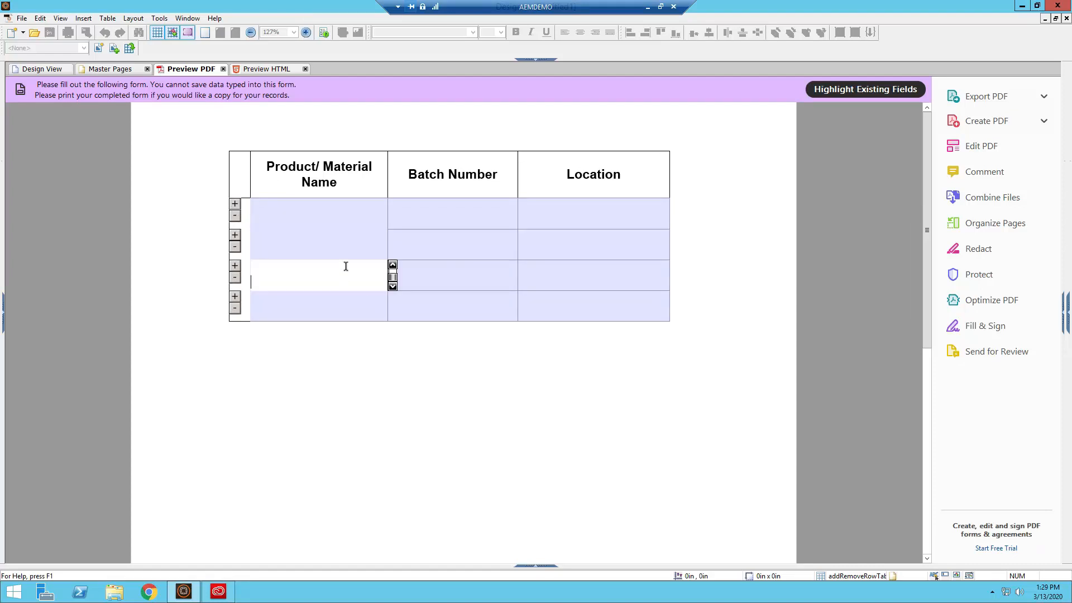
{"action": "left_click", "coordinate": [729, 350]}
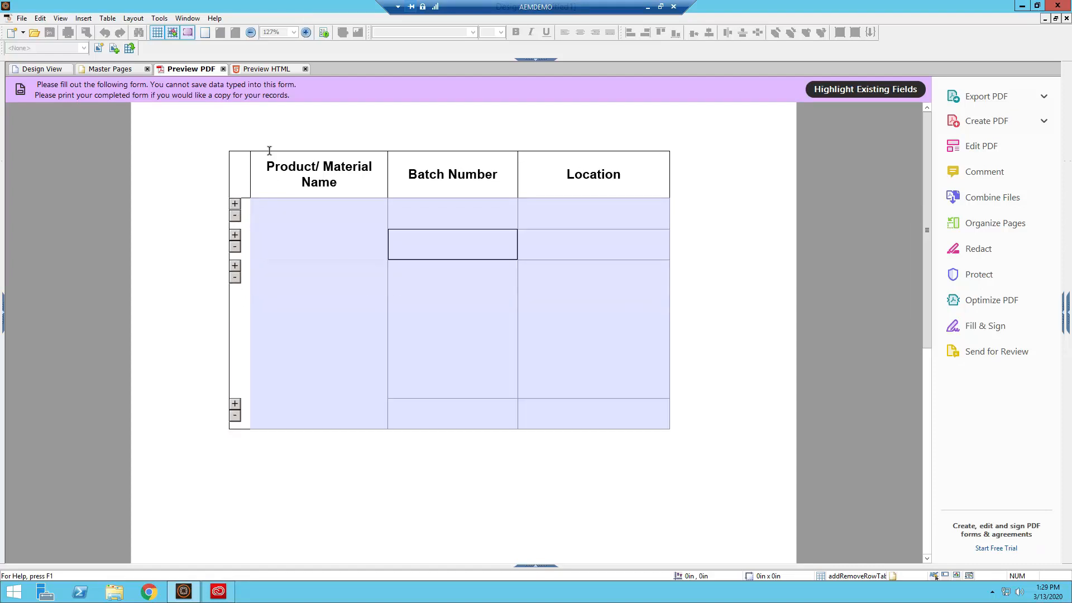
{"action": "left_click", "coordinate": [41, 69]}
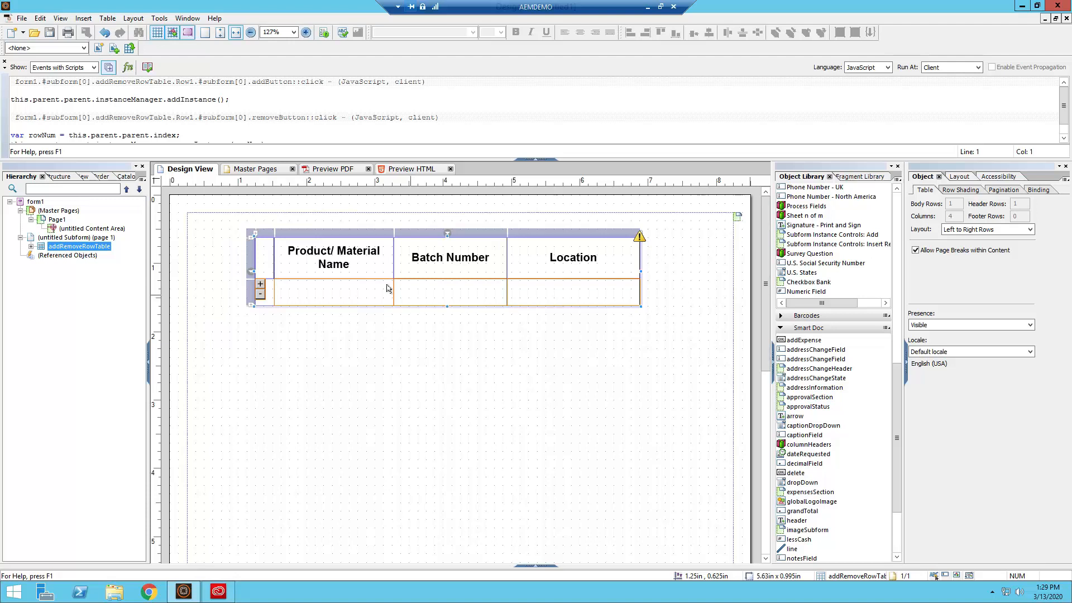
- Change the table's Product/ Material Name header to Software Name
{"action": "double_click", "coordinate": [355, 248]}
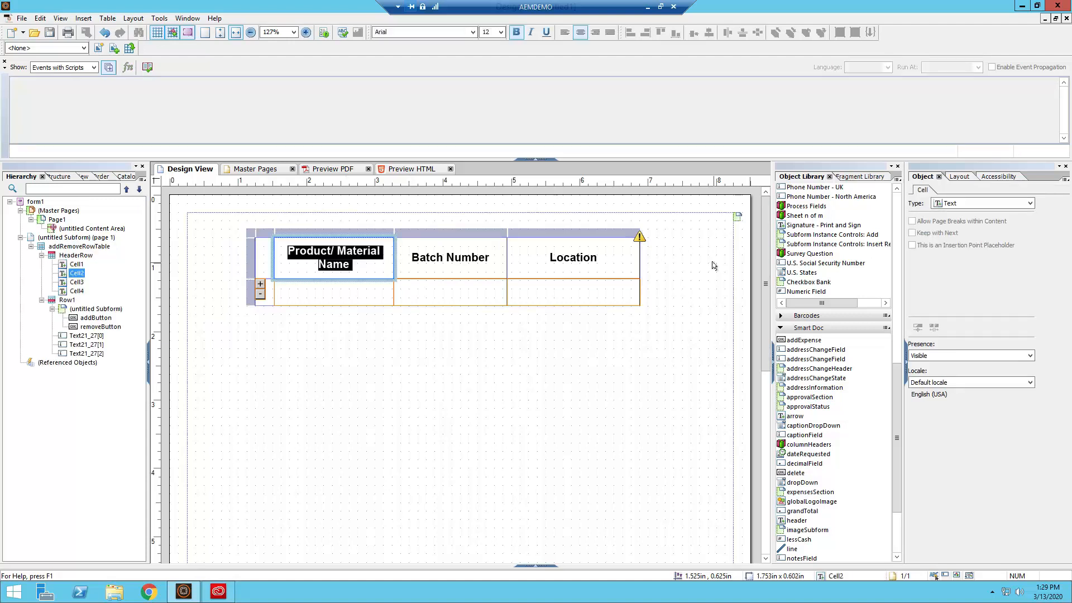
{"action": "type", "text": "Software Name"}
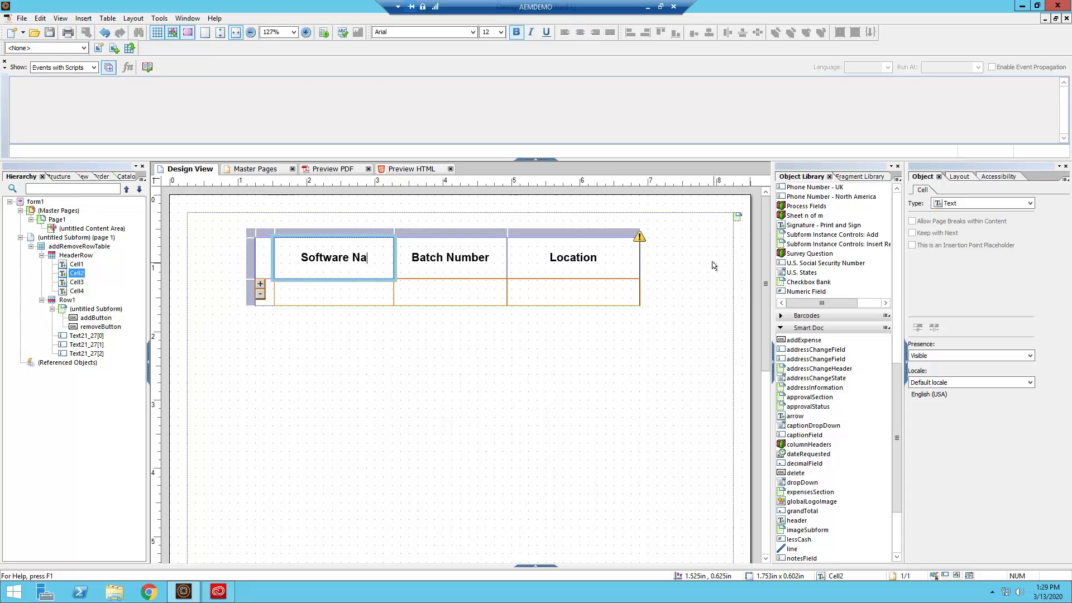
{"action": "left_click", "coordinate": [472, 328]}
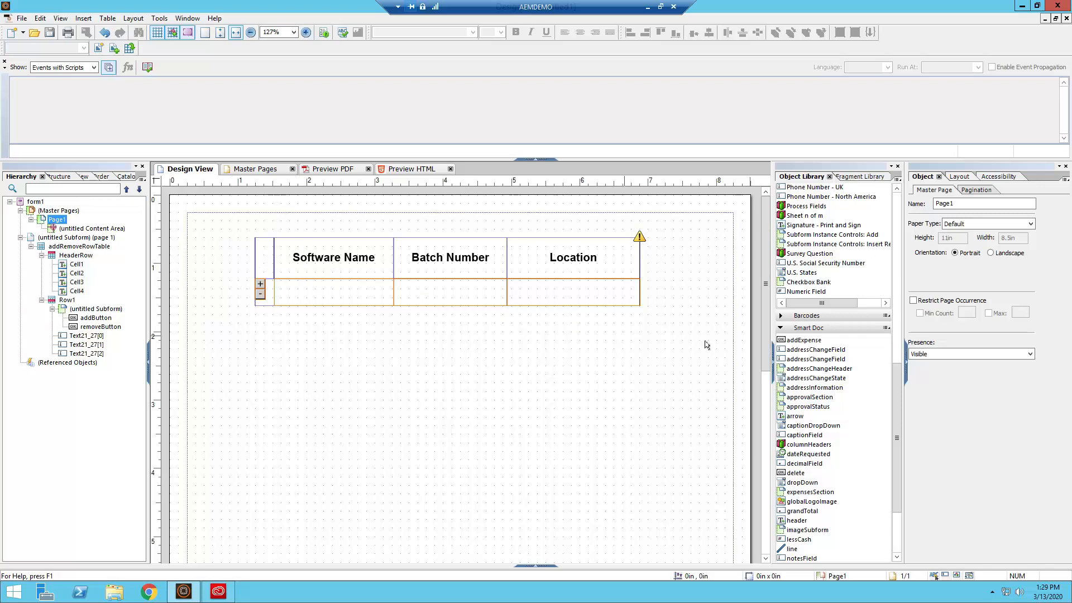
- Insert a simple table with 3 columns, 1 body row and a header row below the existing table
{"action": "left_click_drag", "start_coordinate": [900, 404], "coordinate": [894, 241]}
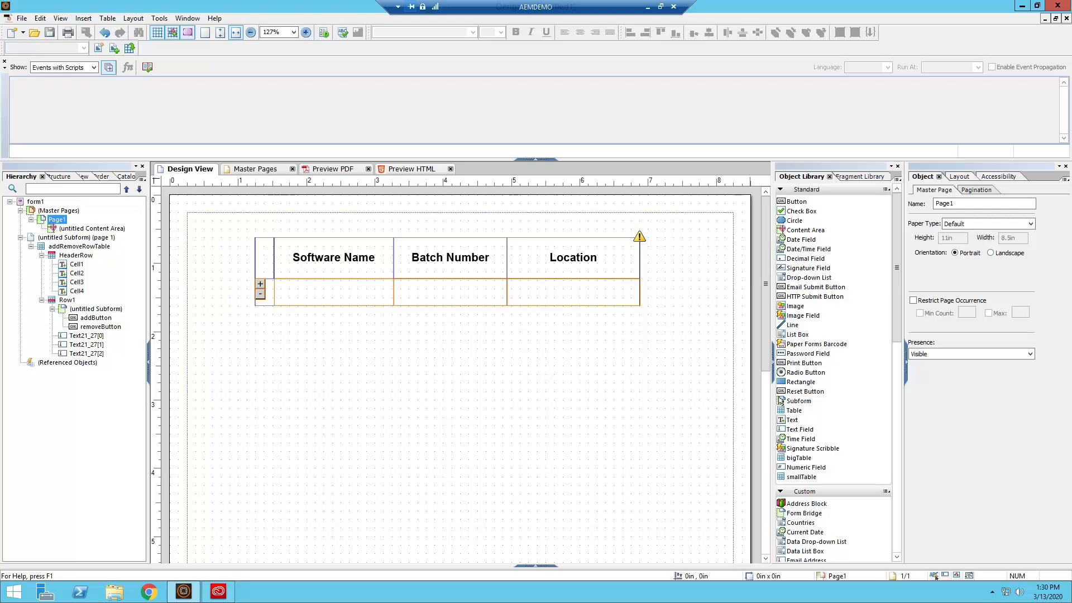
{"action": "left_click_drag", "start_coordinate": [789, 411], "coordinate": [325, 400]}
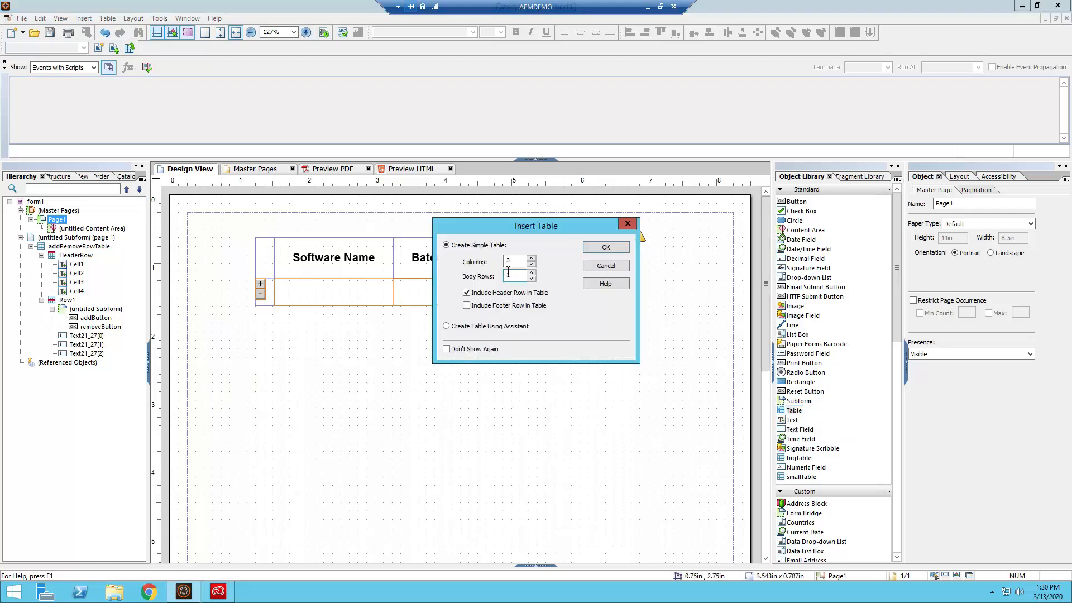
{"action": "left_click", "coordinate": [606, 247]}
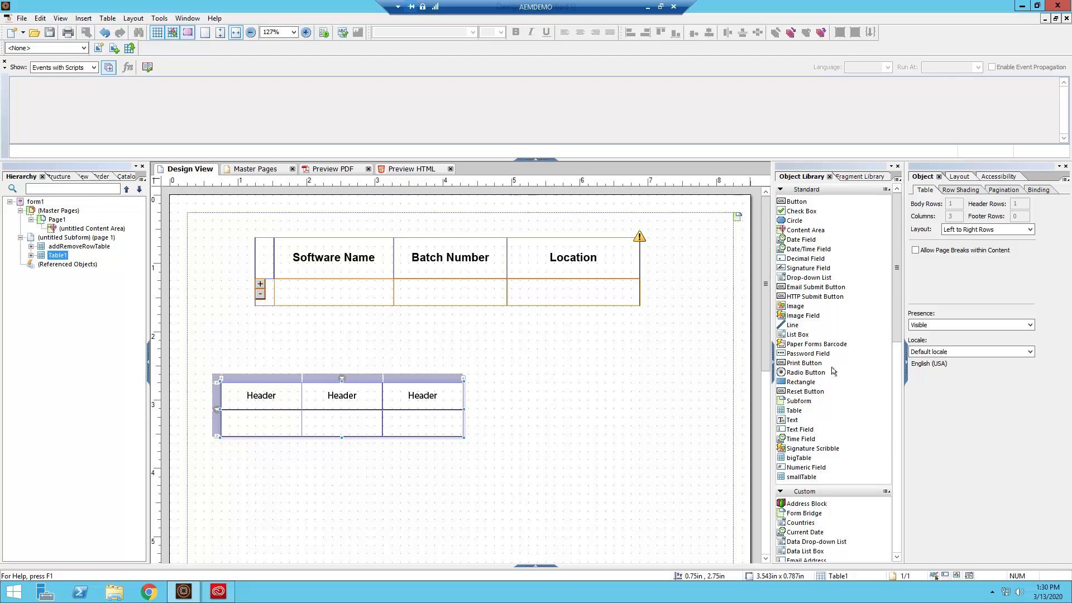
- Label the first header cell of the new table First Name
{"action": "double_click", "coordinate": [275, 399]}
{"action": "type", "text": "FIrst Name"}
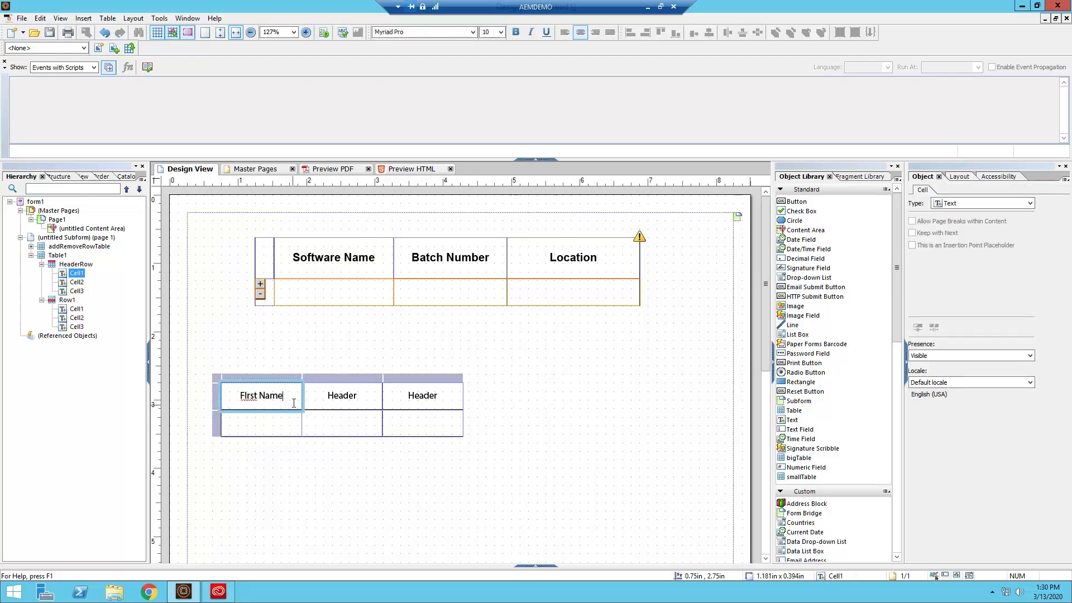
{"action": "left_click", "coordinate": [251, 398]}
{"action": "key", "text": "BackSpace"}
{"action": "key", "text": "BackSpace"}
{"action": "type", "text": "ir"}
- Label the new table's second and third header cells Last Name and Date of Birth
{"action": "left_click", "coordinate": [349, 396]}
{"action": "double_click", "coordinate": [349, 395]}
{"action": "type", "text": "Last Nam"}
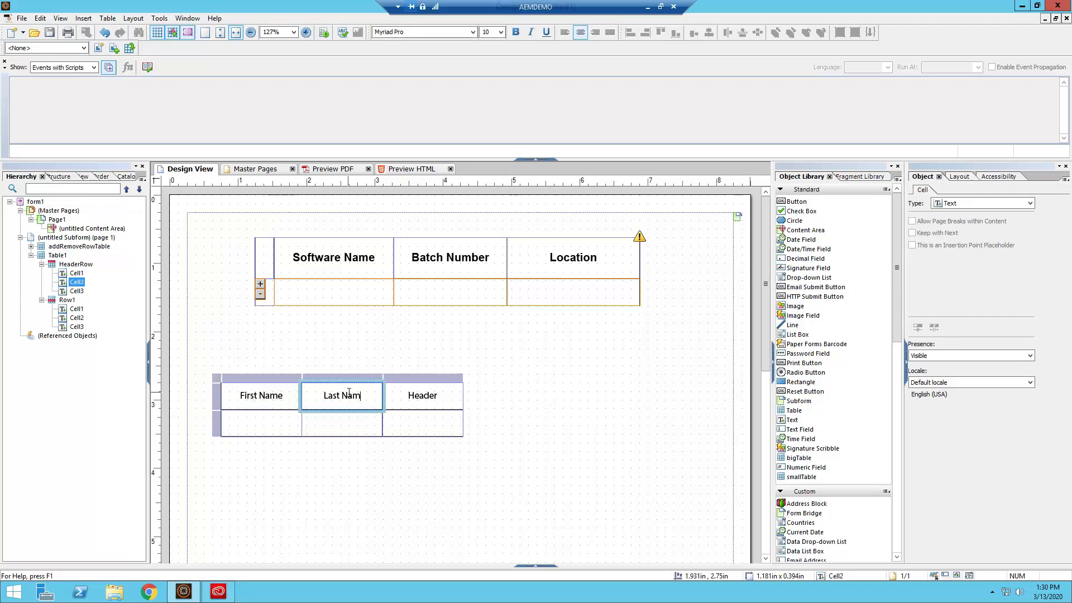
{"action": "type", "text": "e"}
{"action": "left_click", "coordinate": [426, 400]}
{"action": "double_click", "coordinate": [423, 398]}
{"action": "type", "text": "Date of Birth"}
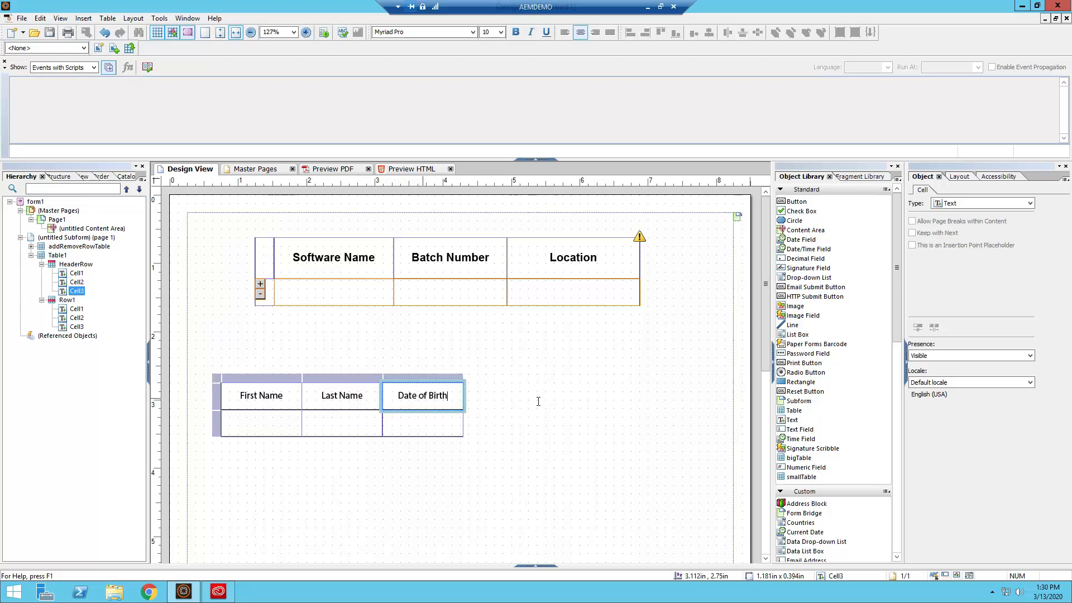
- Put text fields in the body cells under First Name and Last Name and a date field under Date of Birth
{"action": "left_click_drag", "start_coordinate": [809, 430], "coordinate": [265, 421]}
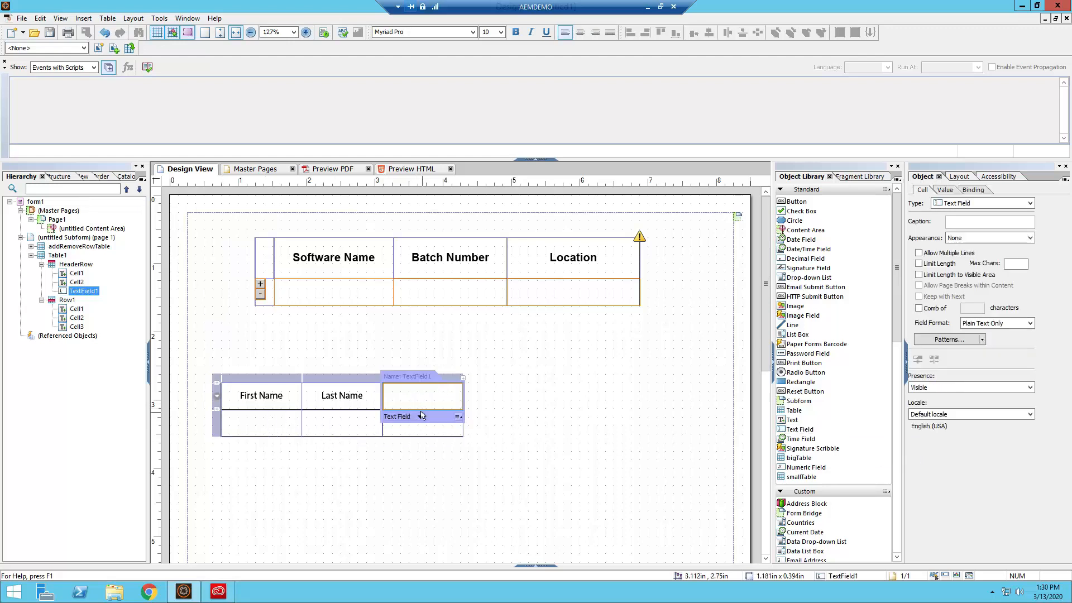
{"action": "key", "text": "ctrl+z"}
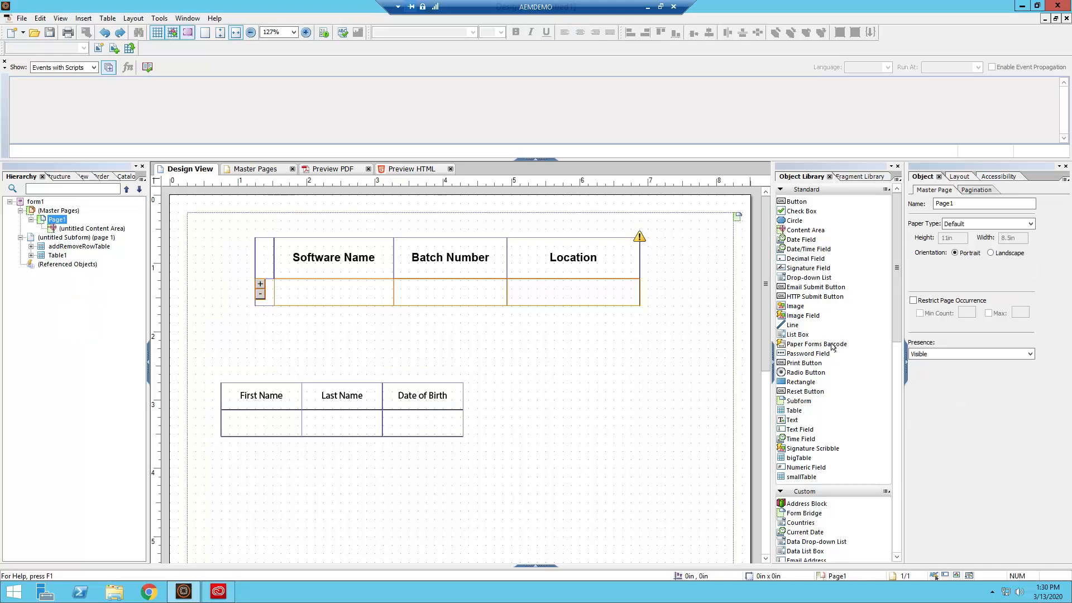
{"action": "left_click_drag", "start_coordinate": [804, 430], "coordinate": [284, 430]}
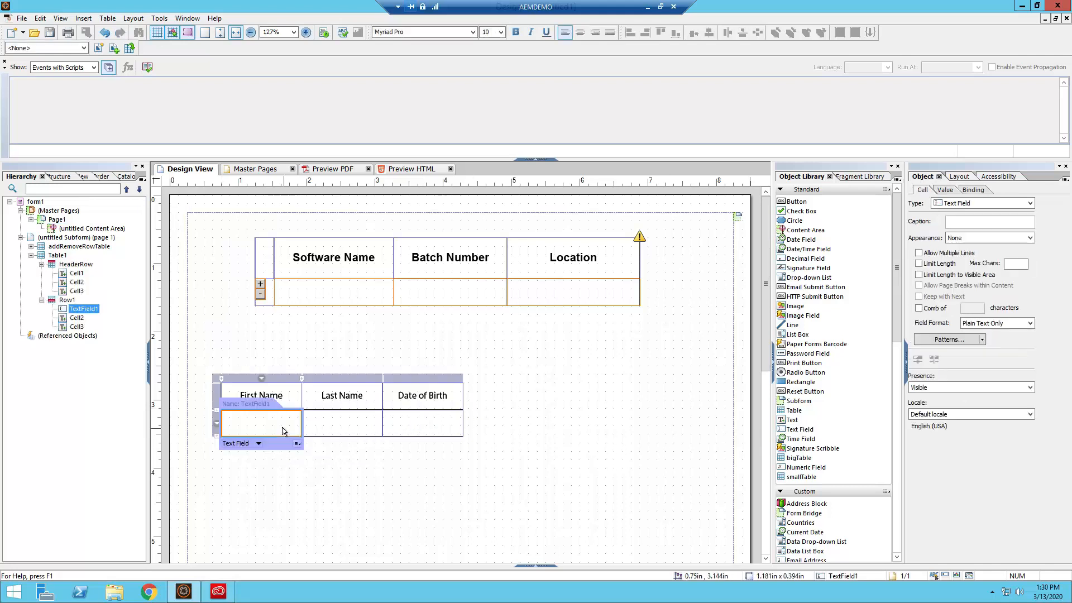
{"action": "left_click", "coordinate": [802, 430]}
{"action": "left_click_drag", "start_coordinate": [803, 433], "coordinate": [349, 421]}
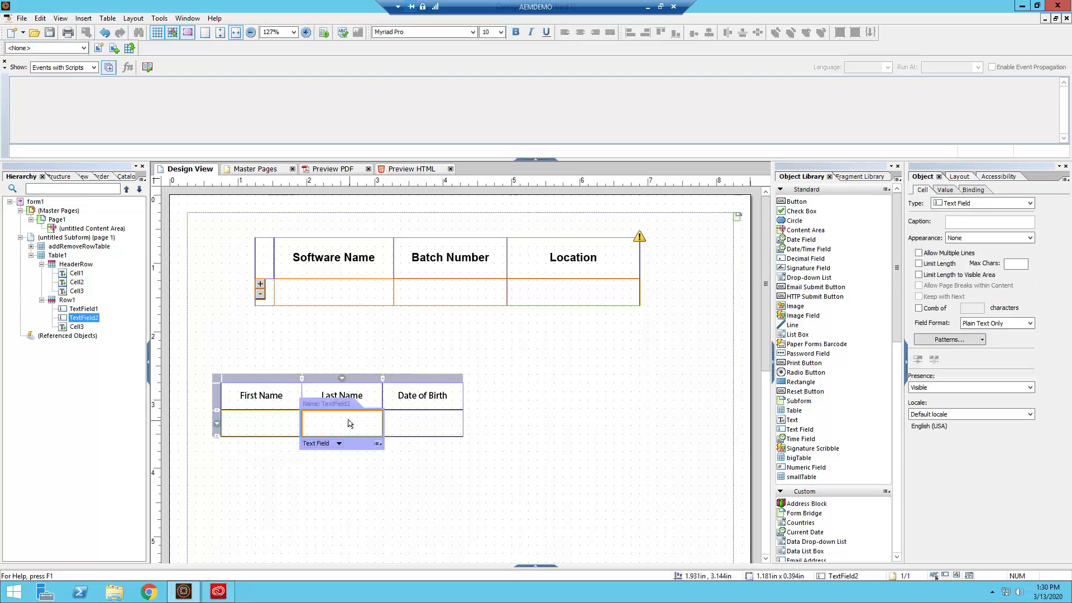
{"action": "left_click_drag", "start_coordinate": [803, 239], "coordinate": [442, 423]}
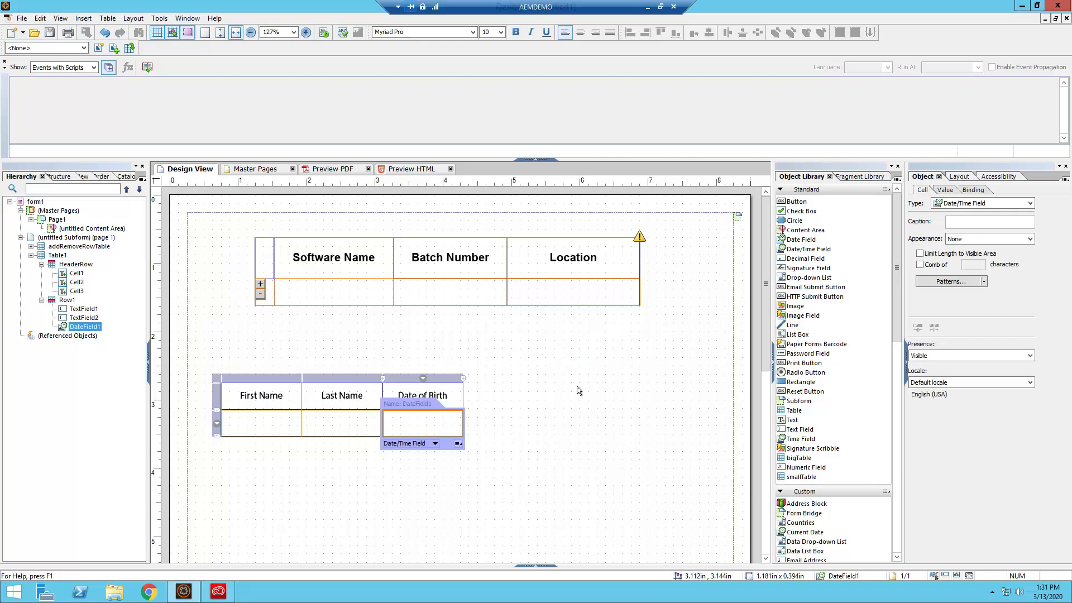
{"action": "left_click", "coordinate": [275, 465]}
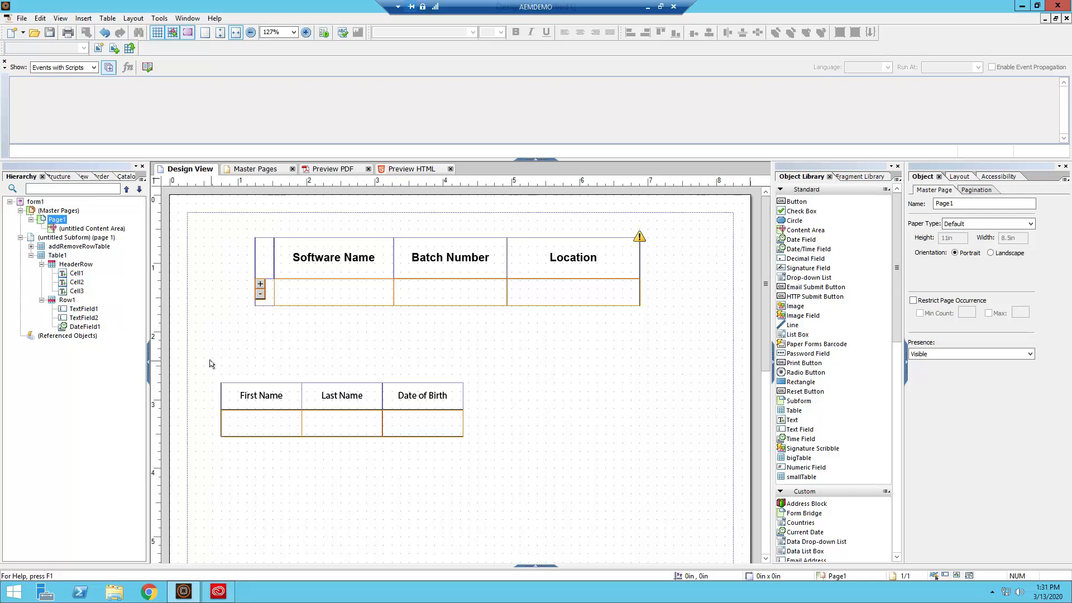
- Save the whole name and birth date table to the object library's Custom group as demoTable
{"action": "left_click_drag", "start_coordinate": [490, 369], "coordinate": [212, 461]}
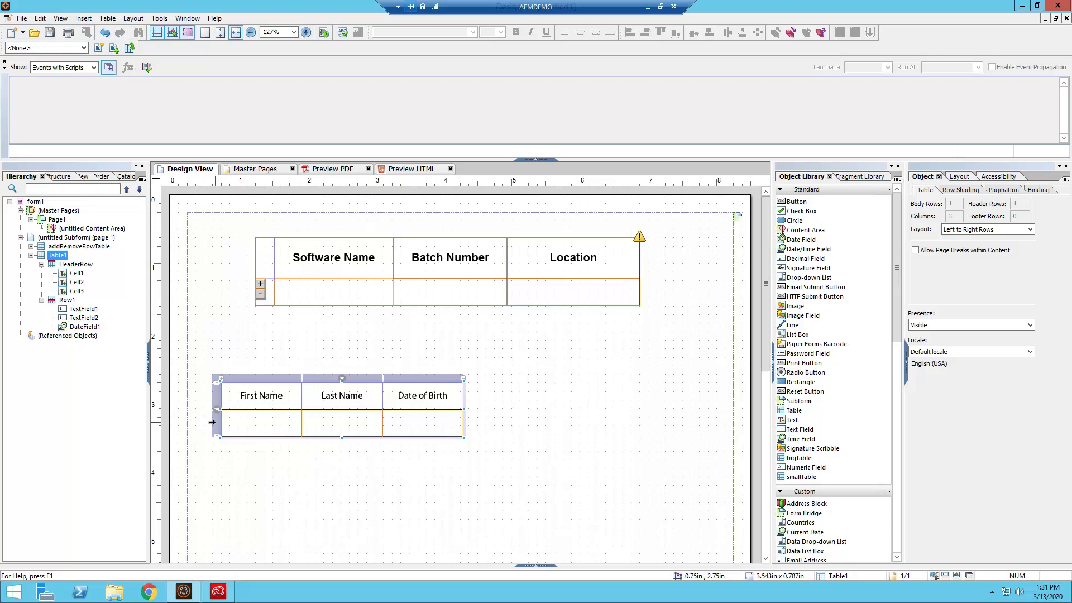
{"action": "left_click_drag", "start_coordinate": [224, 430], "coordinate": [621, 447]}
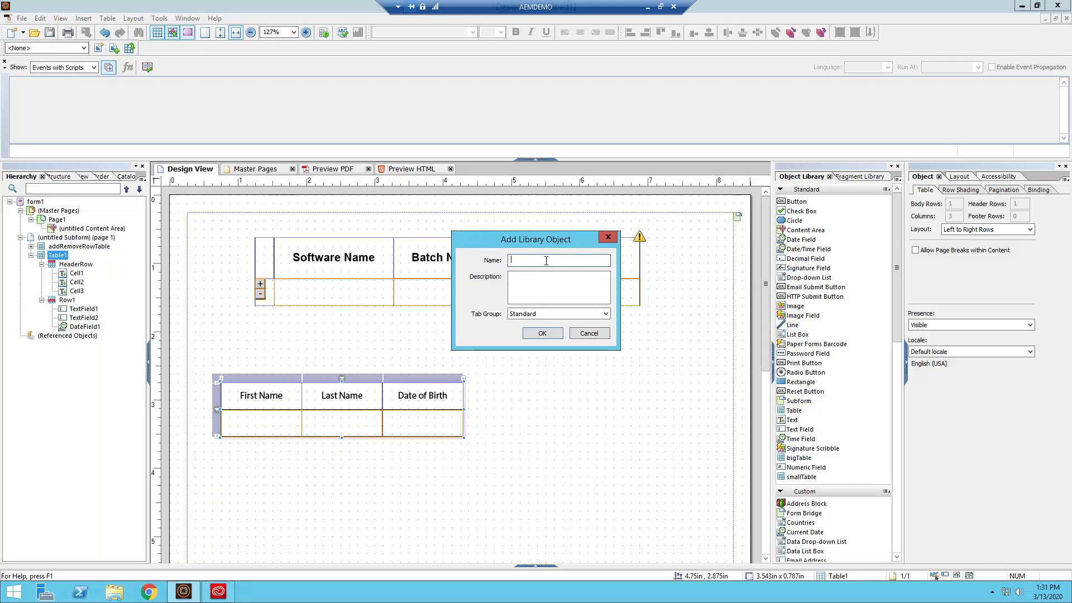
{"action": "type", "text": "demoTable"}
{"action": "left_click", "coordinate": [587, 318]}
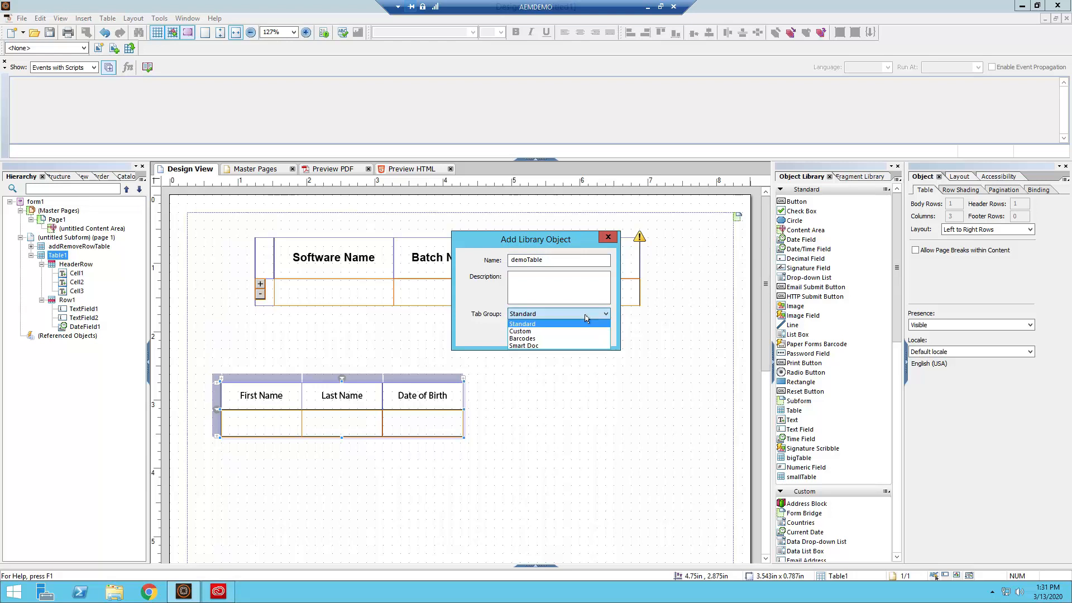
{"action": "left_click", "coordinate": [538, 333]}
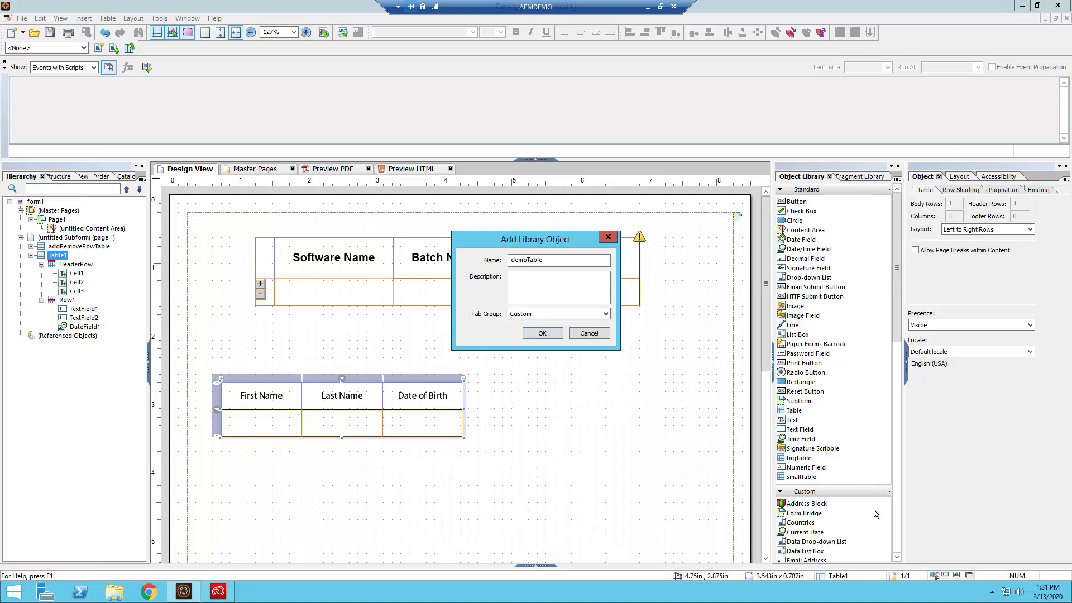
{"action": "left_click", "coordinate": [558, 280]}
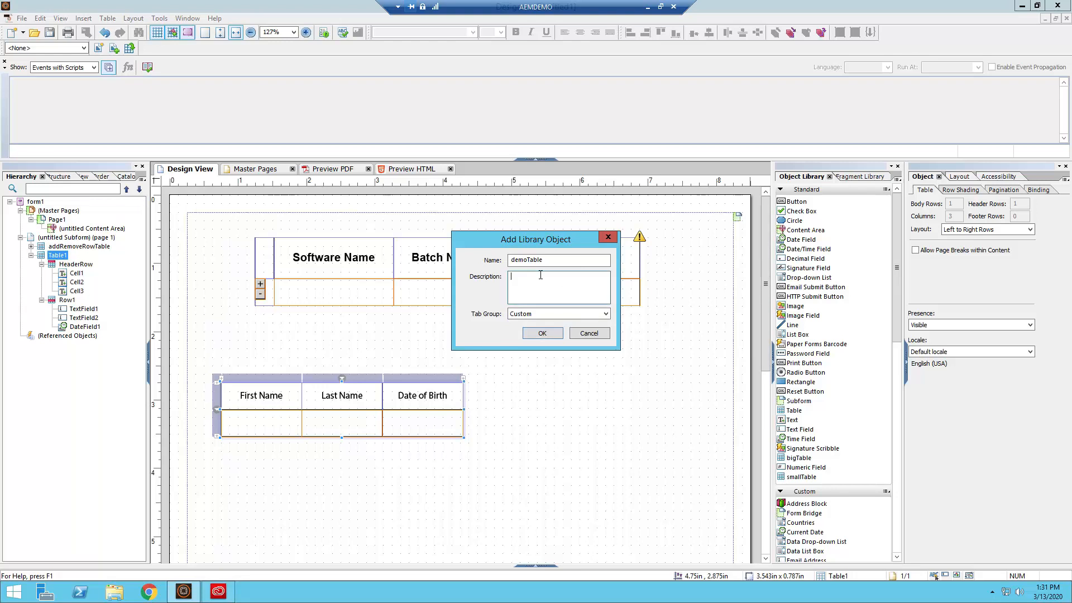
{"action": "left_click", "coordinate": [540, 335]}
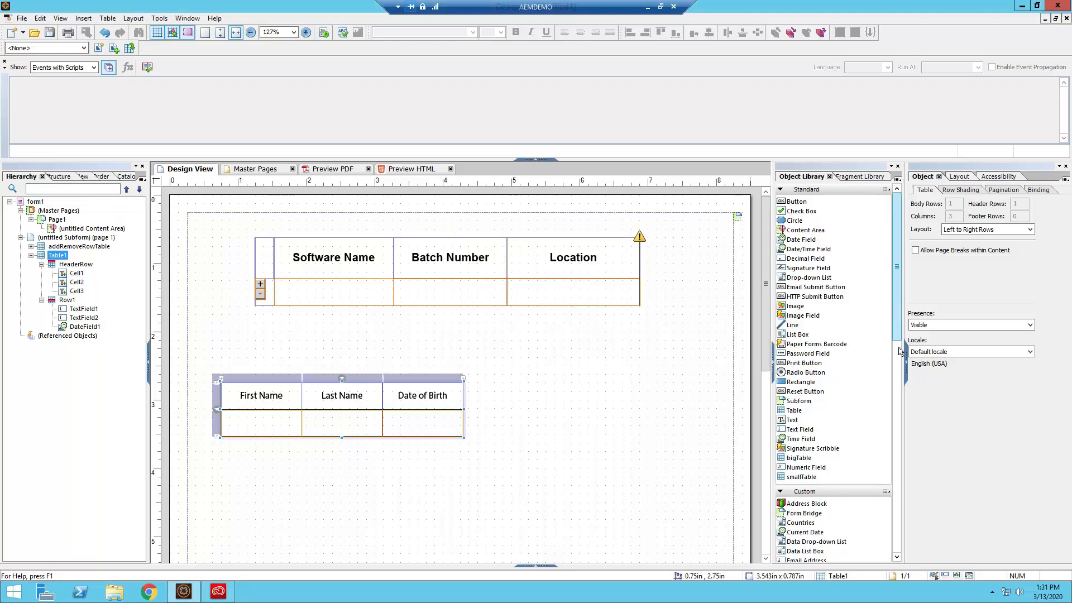
- Place a copy of the custom library object demoTable on the page below the original name table
{"action": "scroll", "coordinate": [900, 351], "scroll_direction": "down", "scroll_amount": 8}
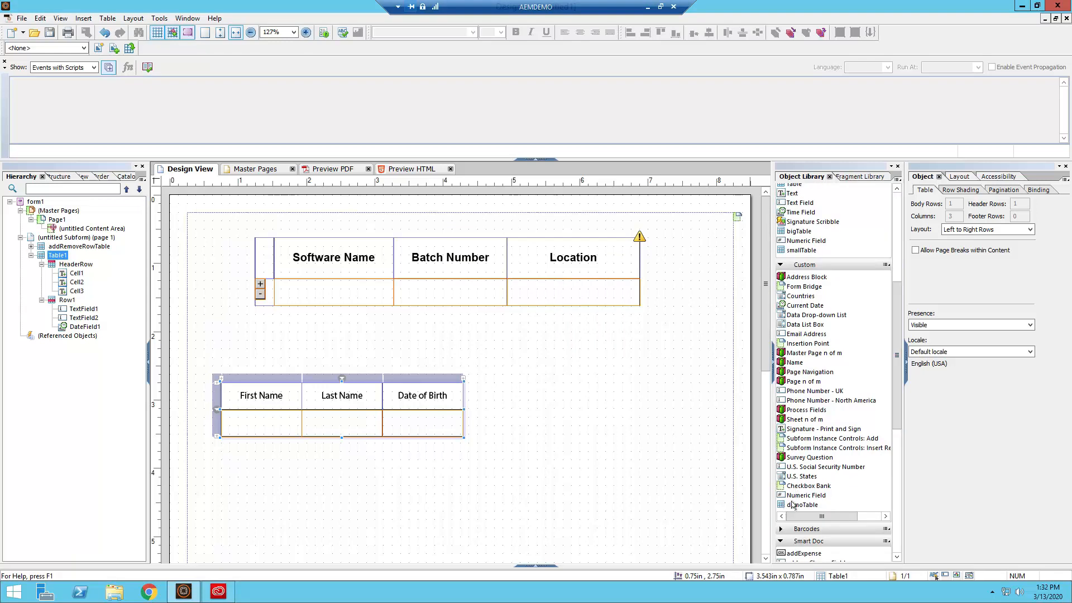
{"action": "left_click_drag", "start_coordinate": [793, 505], "coordinate": [325, 504]}
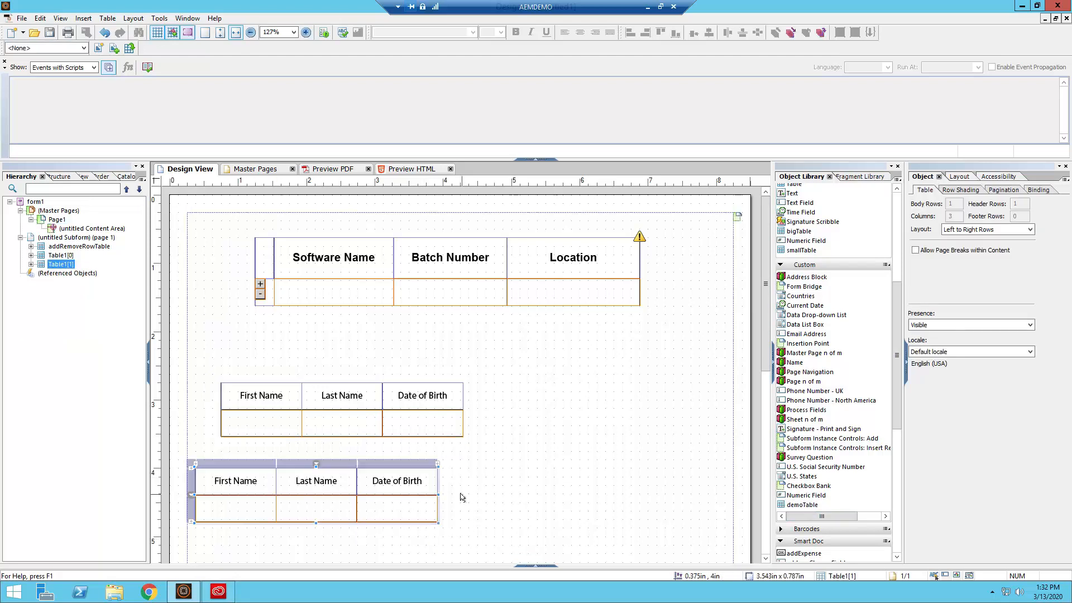